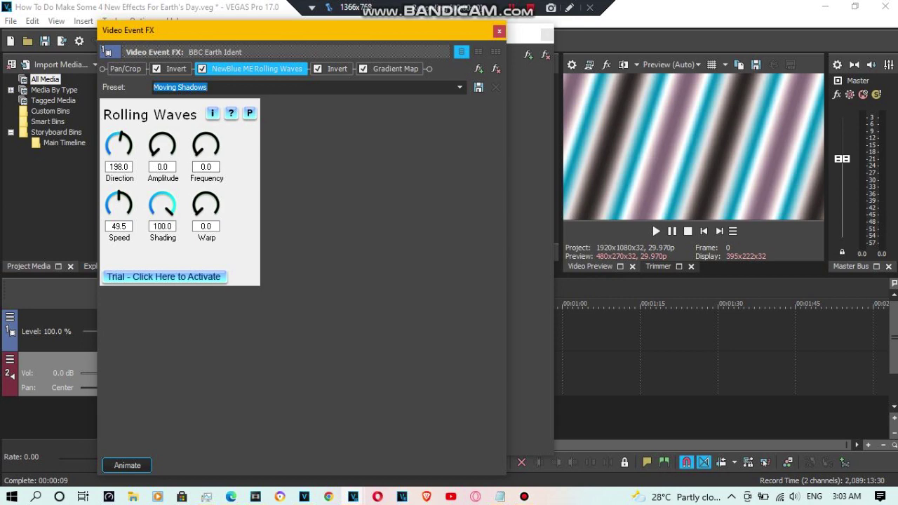
- Review the second Invert effect and step through every Gradient Map control point in the striped clip's video effect chain
left_click(336, 68)
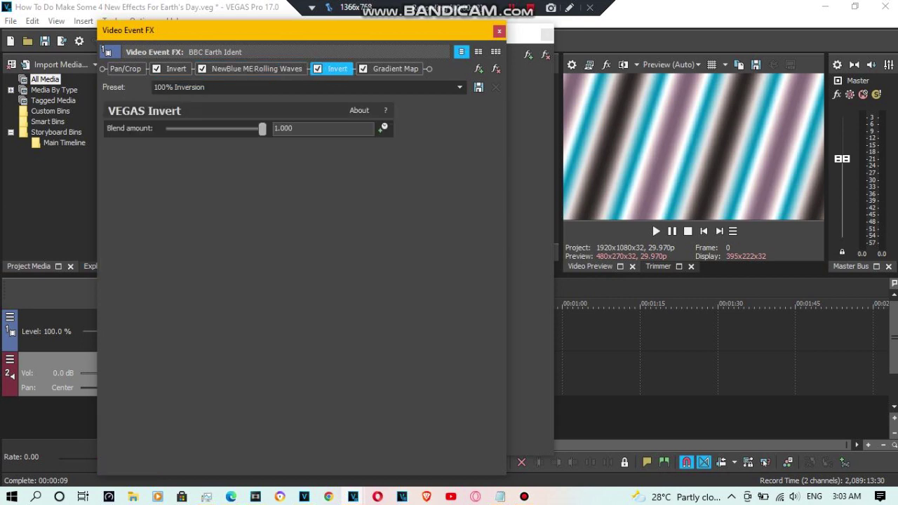
left_click(395, 69)
left_click(394, 68)
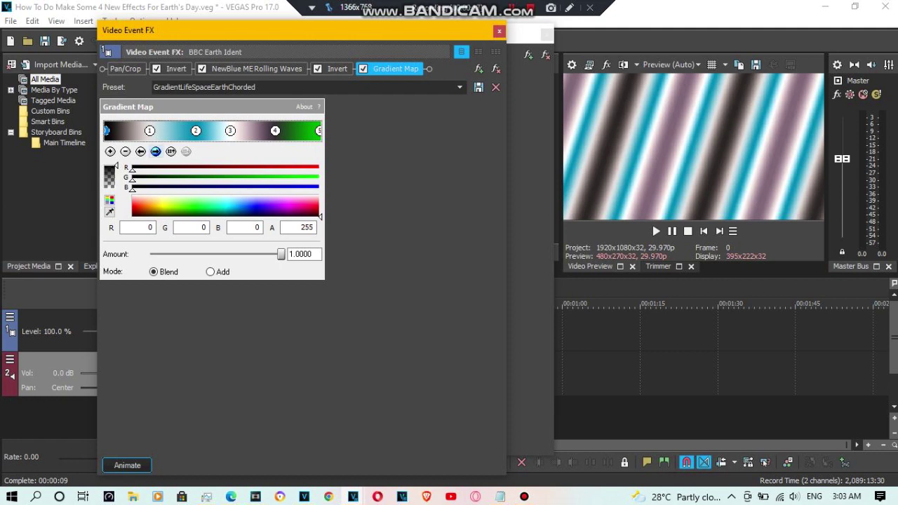
left_click(156, 151)
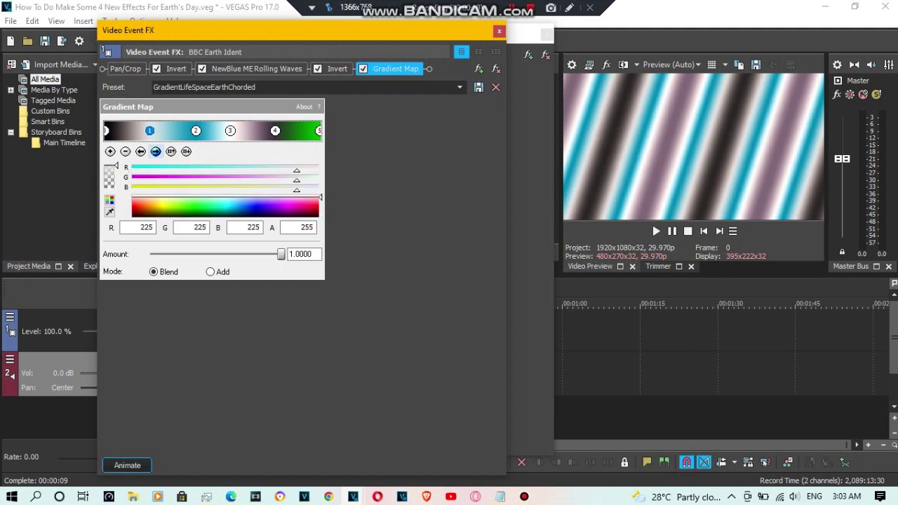
left_click(156, 152)
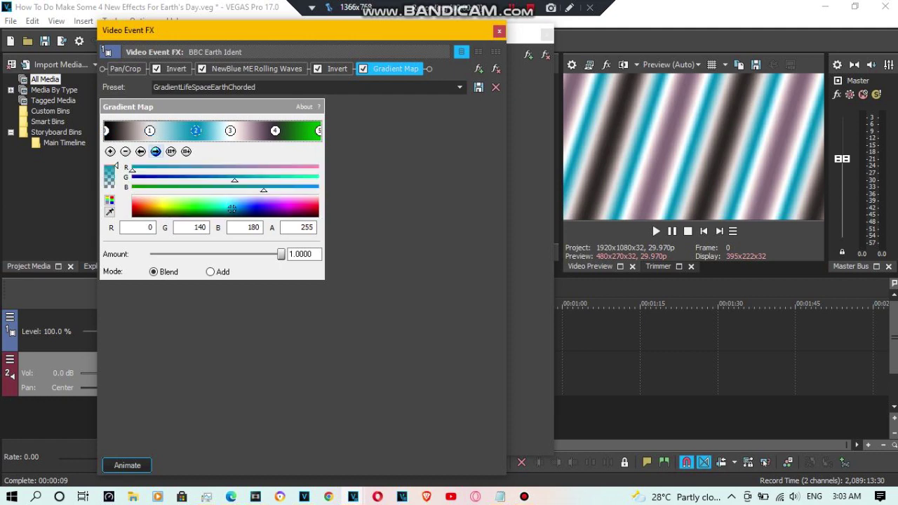
left_click(156, 151)
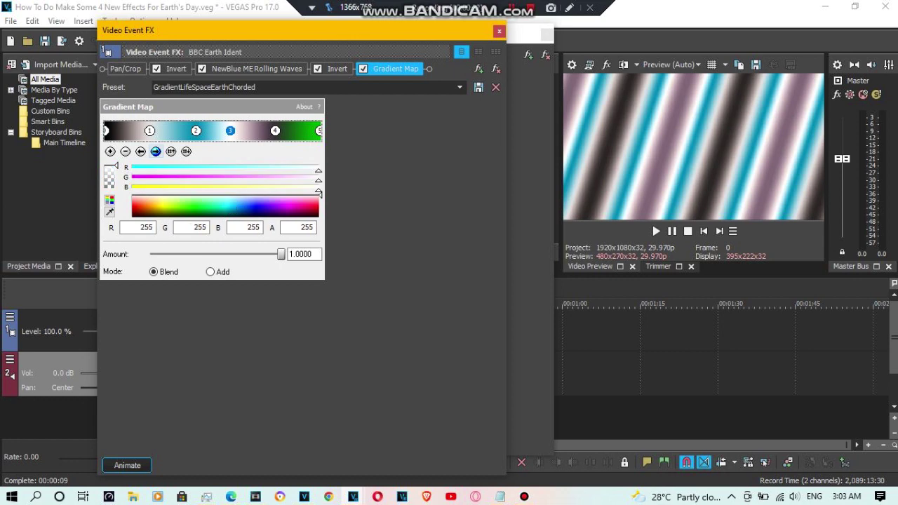
left_click(156, 152)
left_click(155, 152)
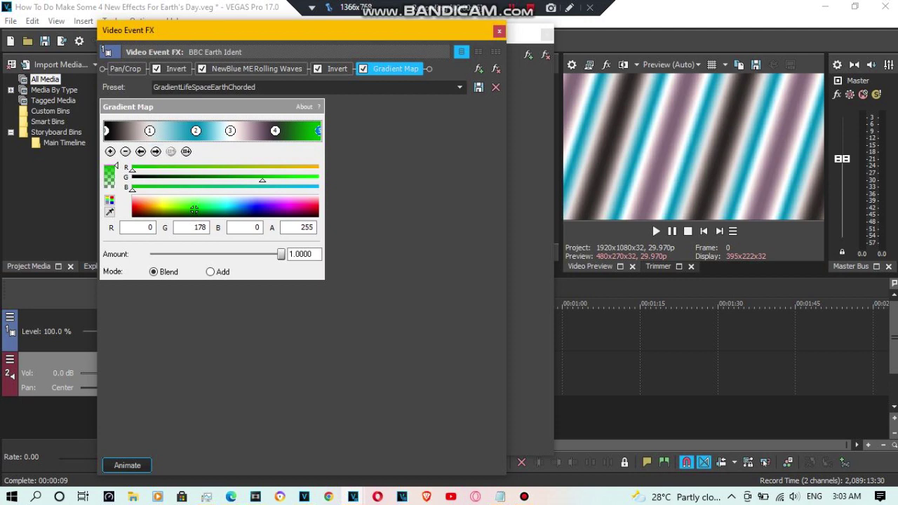
- Inspect the tb_grumblebum, Chorus and ExpressFX Delay settings in the clip's audio effect chain, including the delay's preset list
left_click(529, 147)
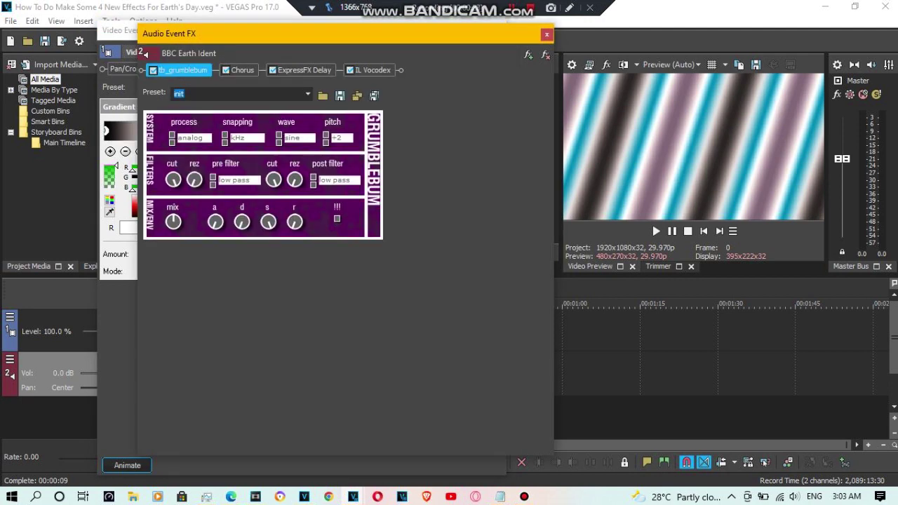
left_click(242, 70)
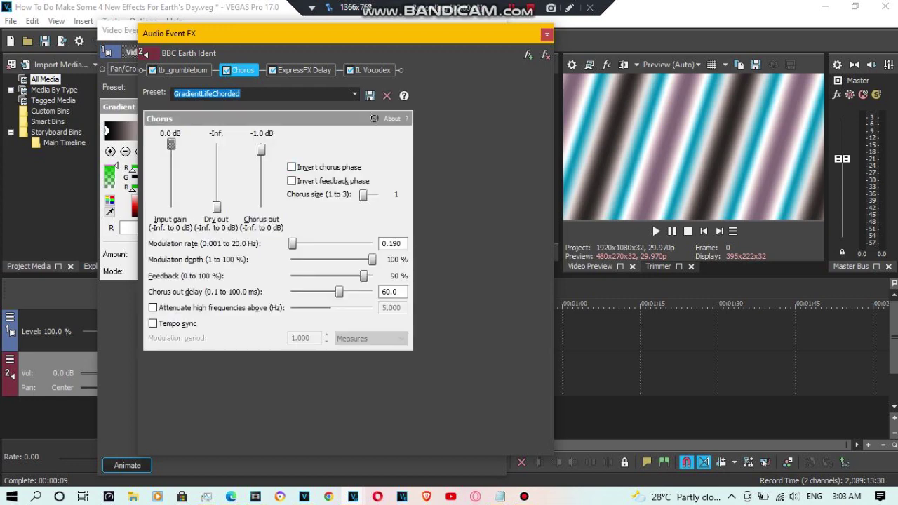
left_click(304, 70)
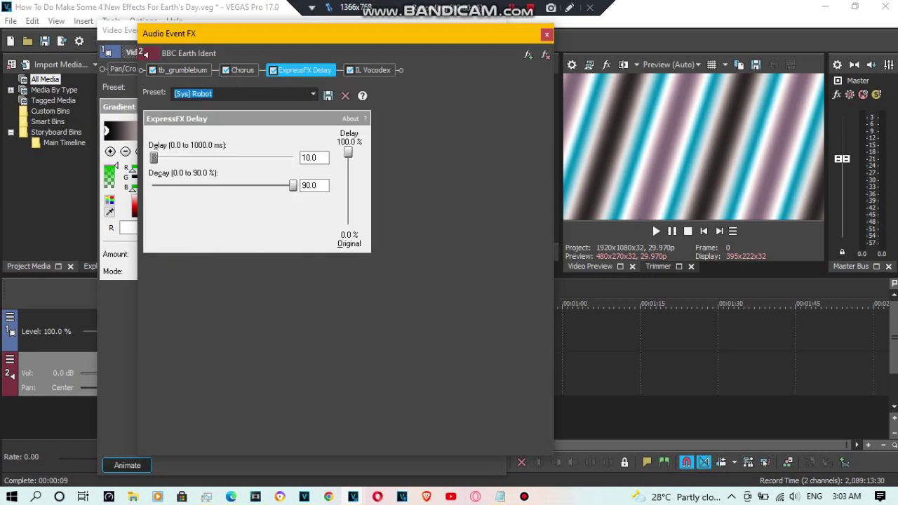
left_click(313, 94)
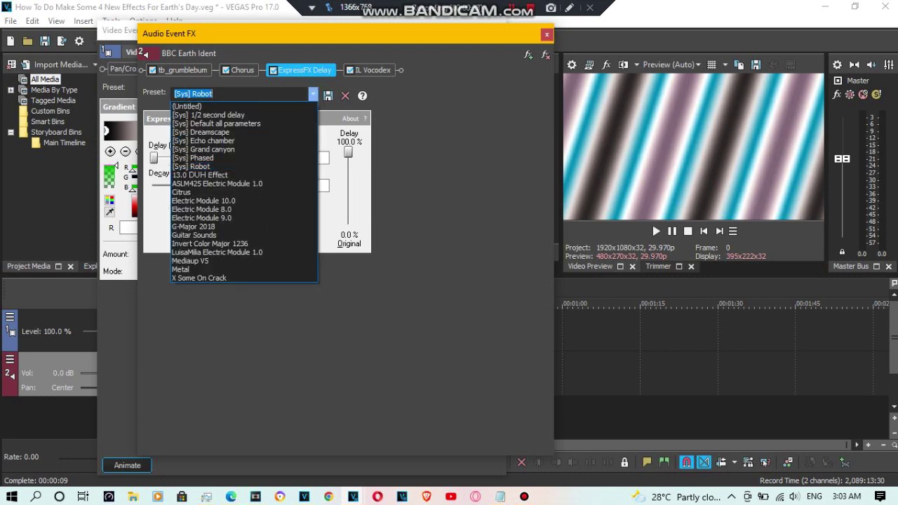
left_click(313, 94)
- Examine the IL Vocodex settings from the mixer down to the carrier keyboard, and its Chord preset
left_click(372, 70)
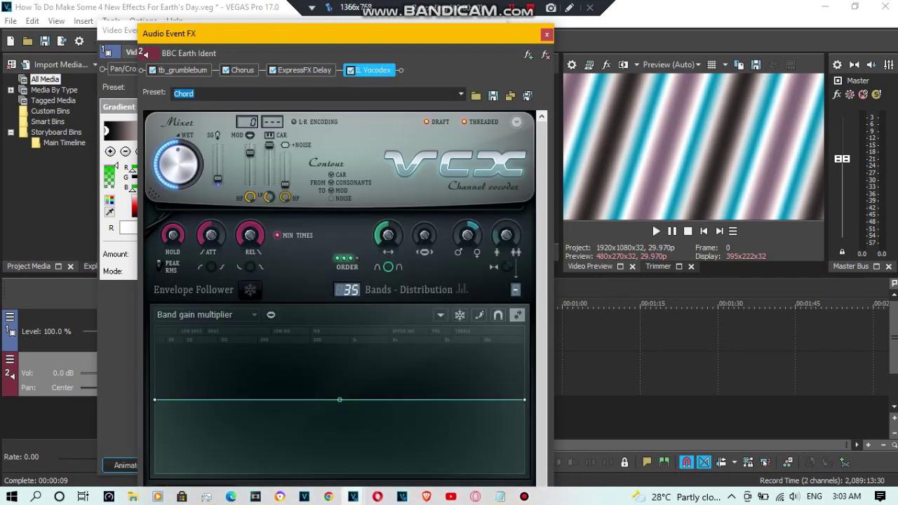
mouse_move(392, 36)
left_mouse_down()
mouse_move(390, 67)
mouse_move(399, 17)
mouse_move(386, 50)
mouse_move(392, 27)
left_mouse_up()
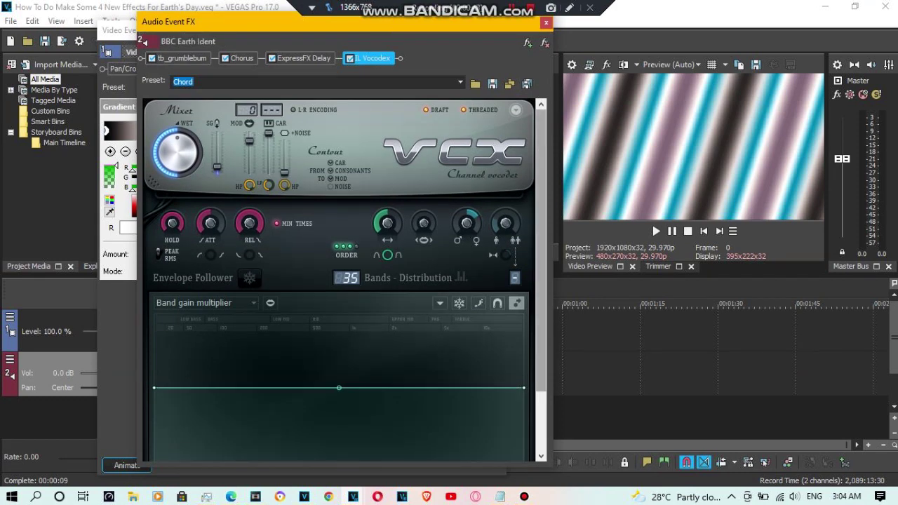
scroll(338, 280, "down", 3)
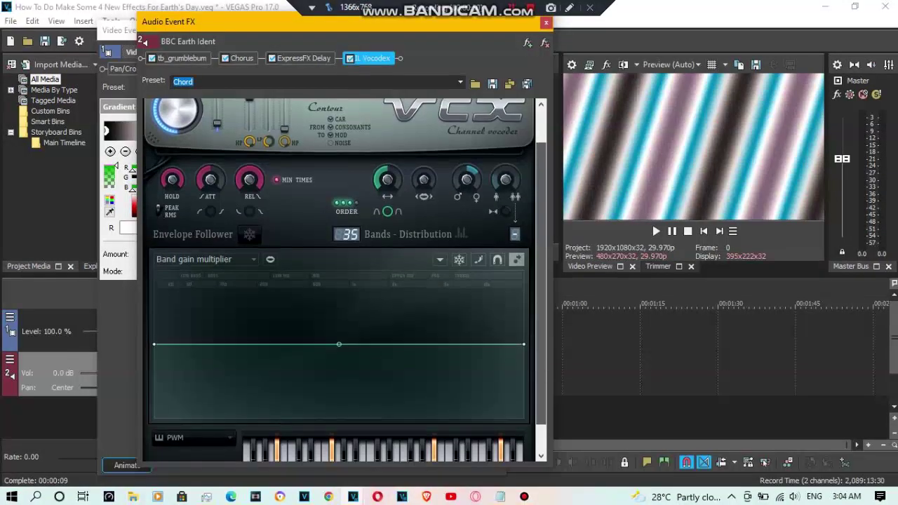
left_click_drag(541, 300, 541, 310)
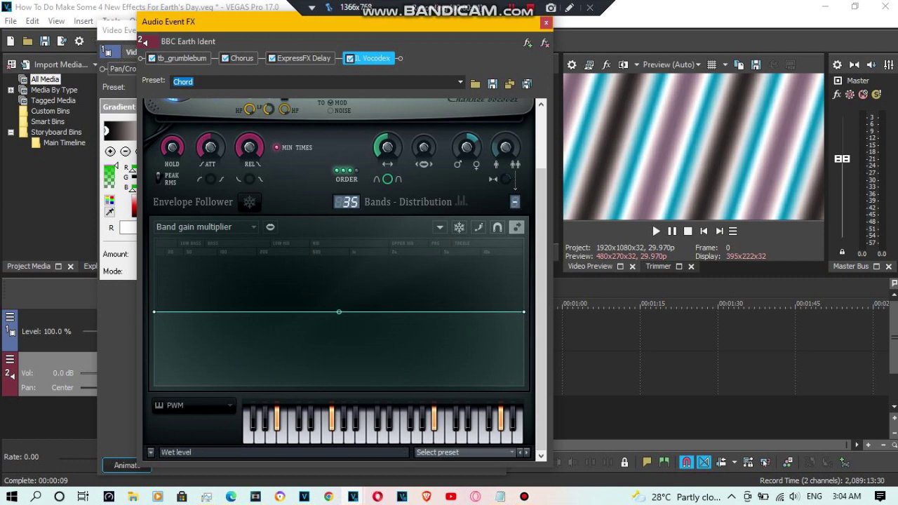
left_click(194, 82)
double_click(195, 82)
left_click(194, 82)
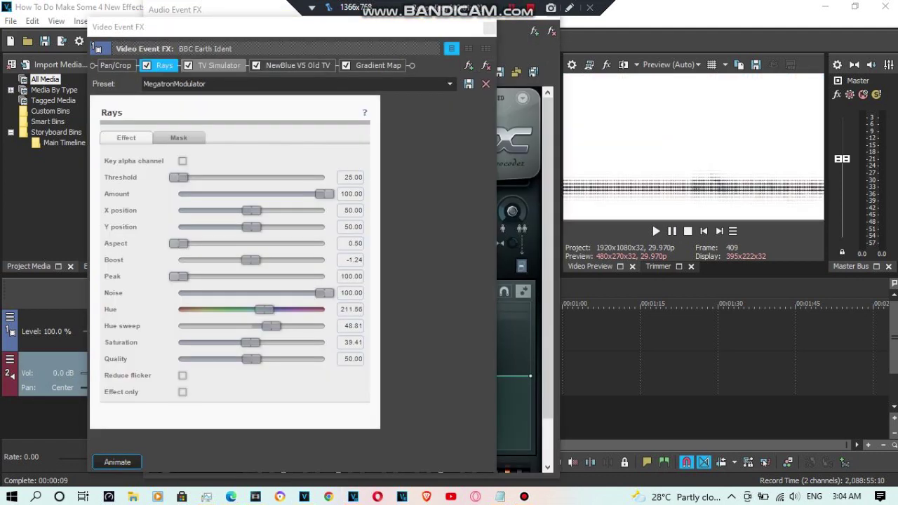
- Review the TV Simulator and NewBlue V5 Old TV settings of the MegatronModulator video effect
left_click(219, 65)
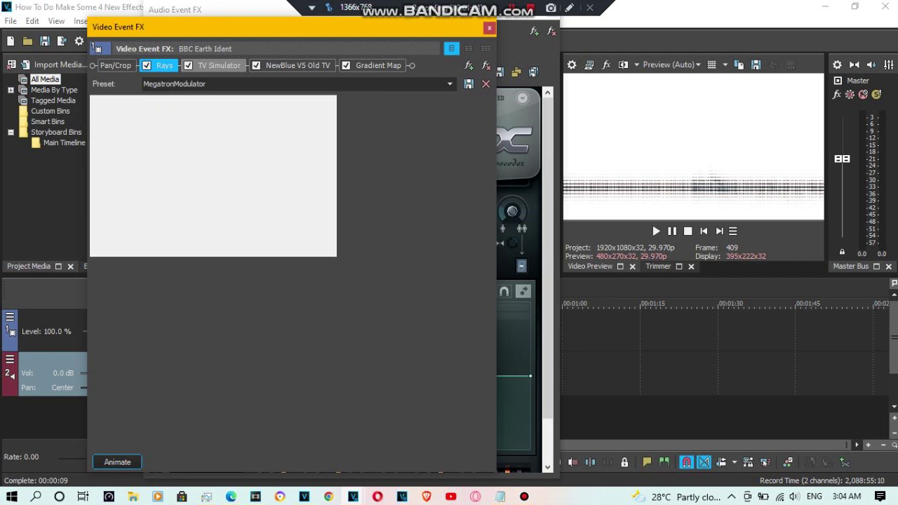
left_click(214, 65)
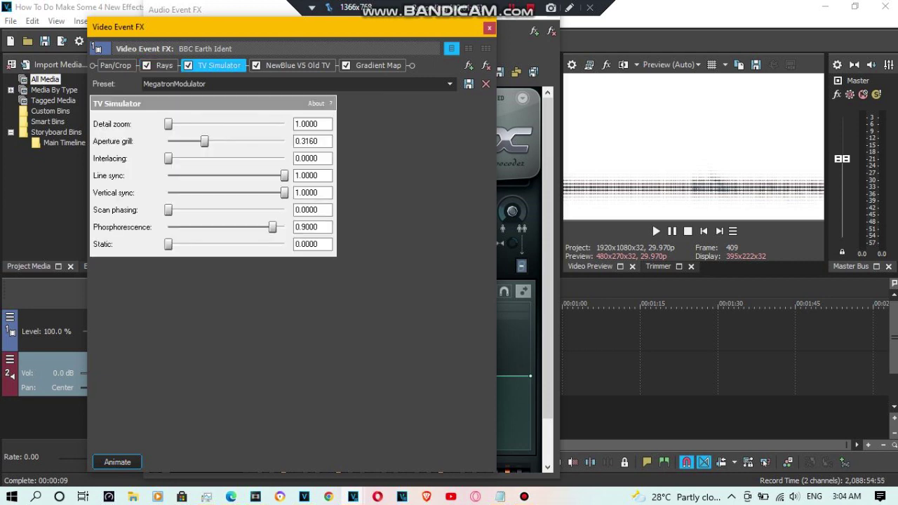
left_click(298, 66)
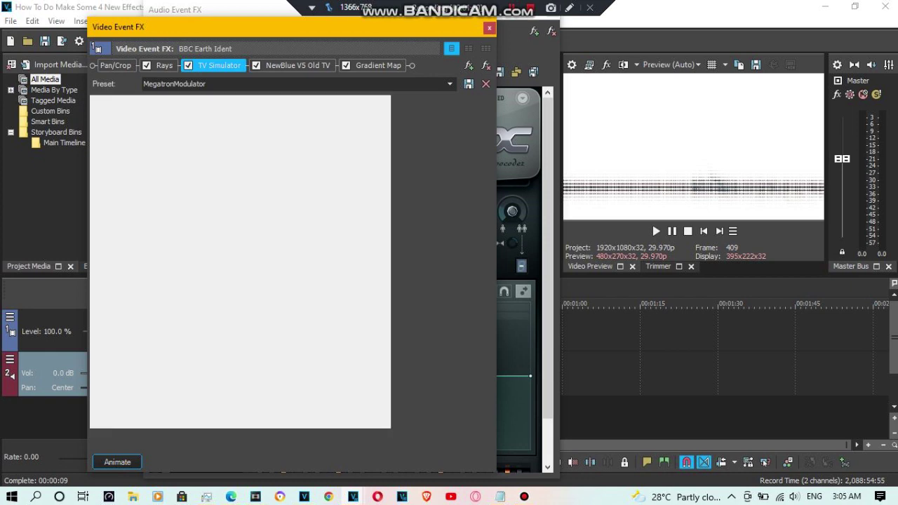
left_click(297, 66)
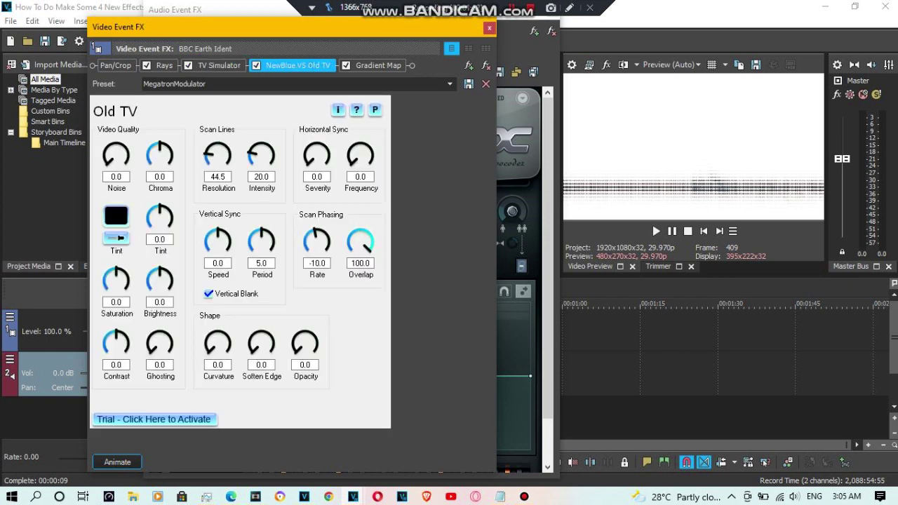
- Step through all control point colours of the MegatronSpaceEarthModulator Gradient Map
left_click(378, 65)
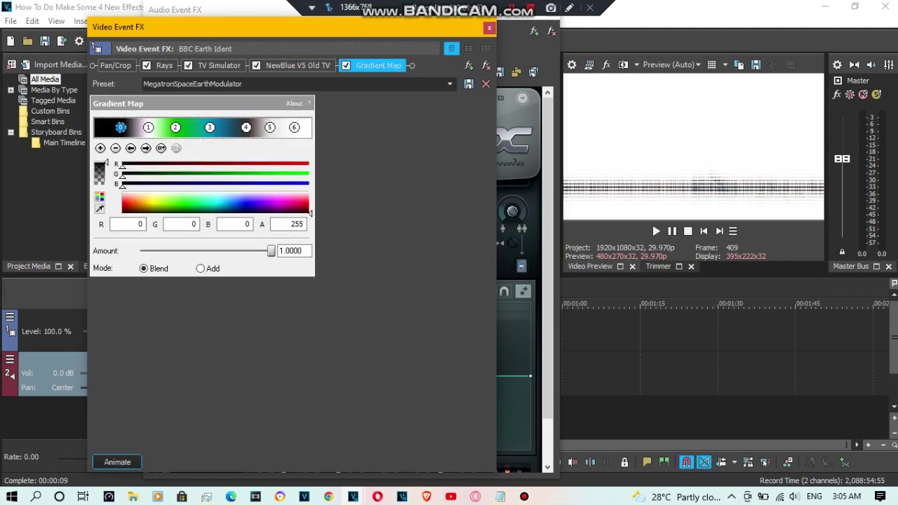
left_click(146, 148)
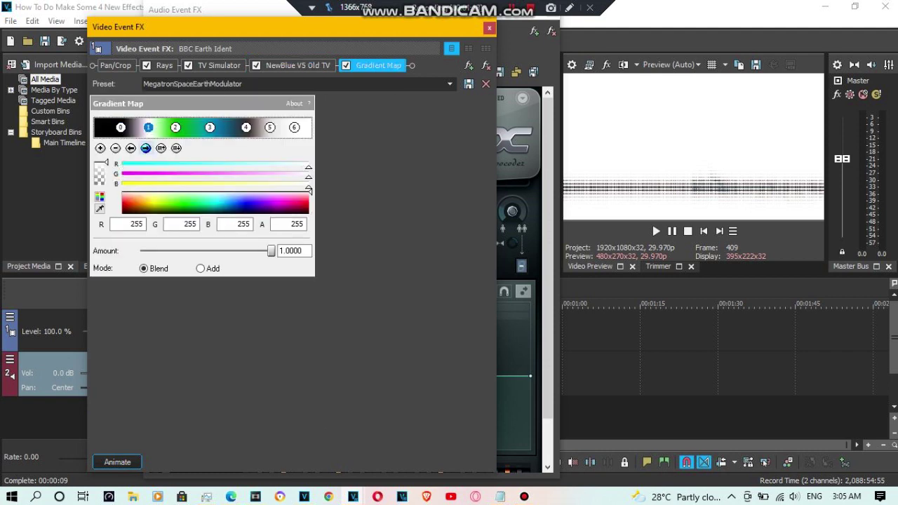
left_click(146, 148)
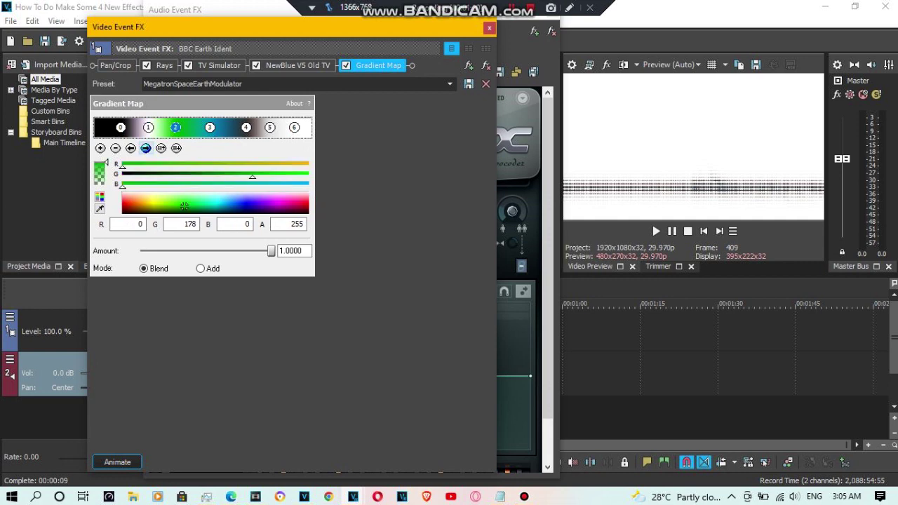
left_click(145, 148)
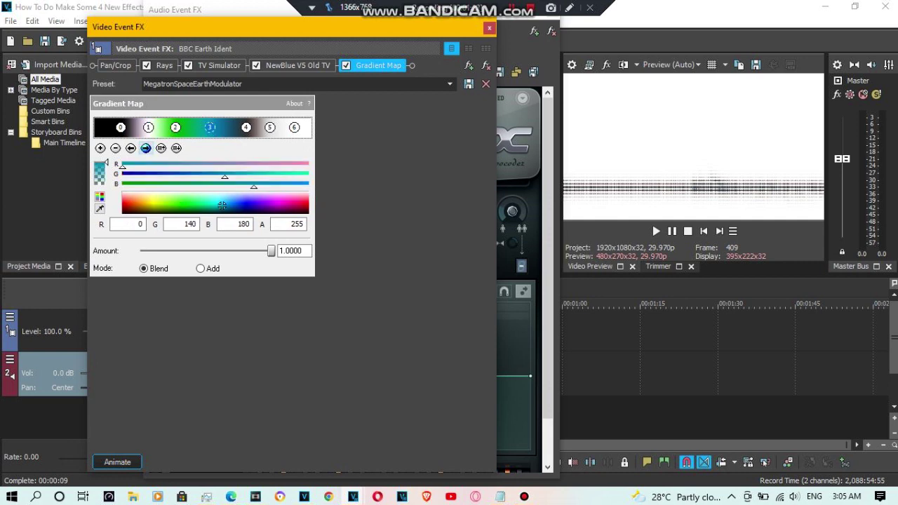
left_click(146, 148)
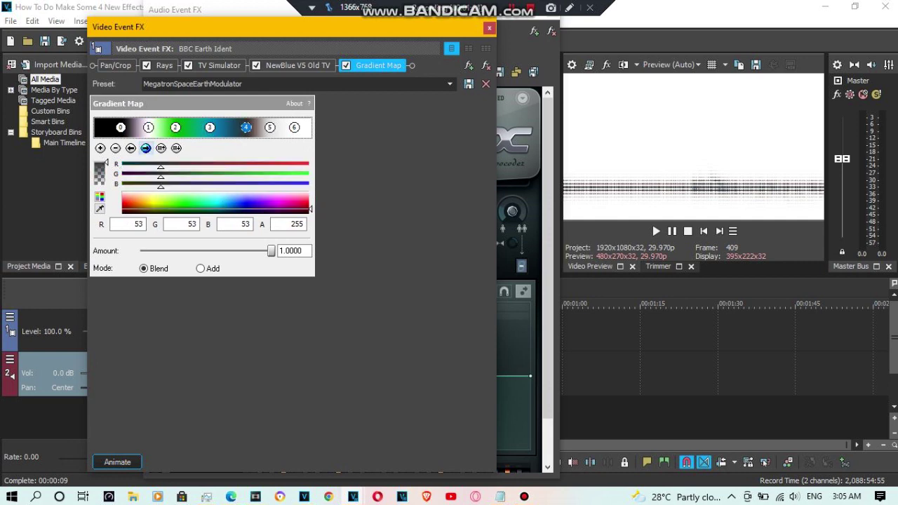
left_click(146, 148)
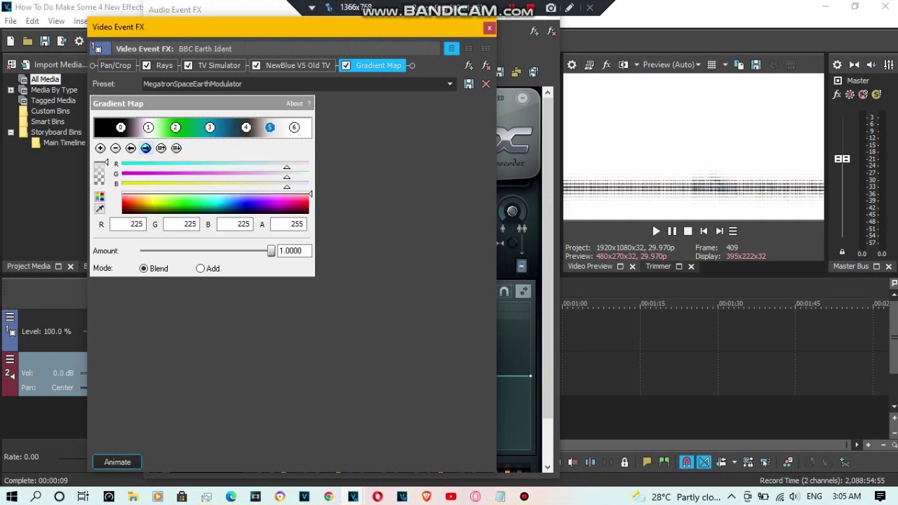
left_click(146, 148)
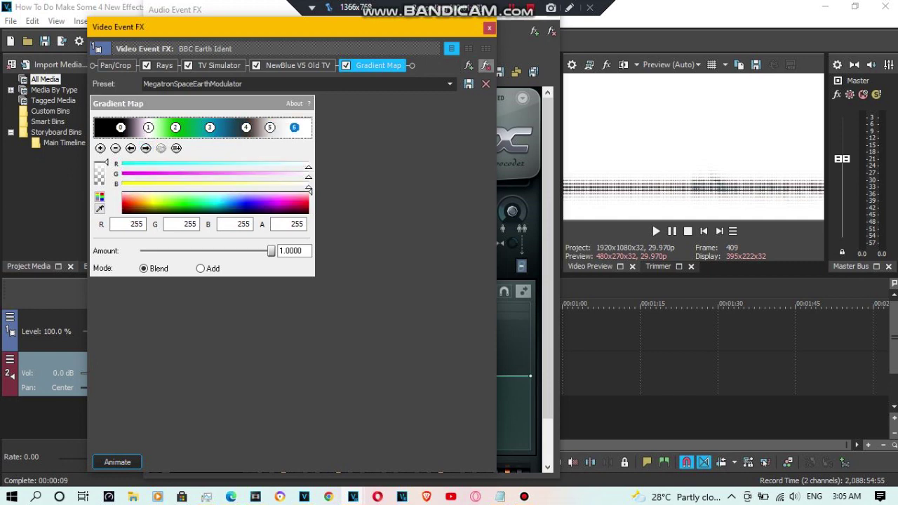
- Examine the audio event's IL Vocodex settings down to the carrier keyboard, and its More testosterone preset
left_click(523, 51)
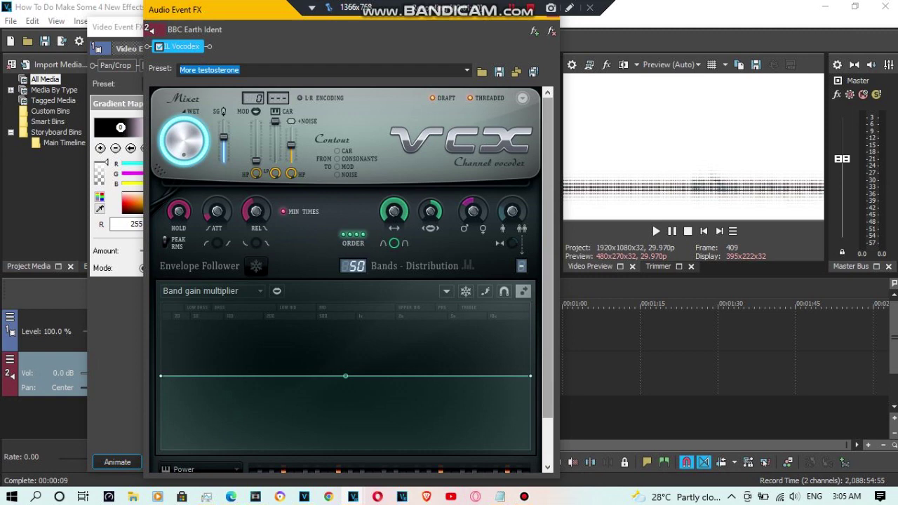
scroll(346, 281, "down", 3)
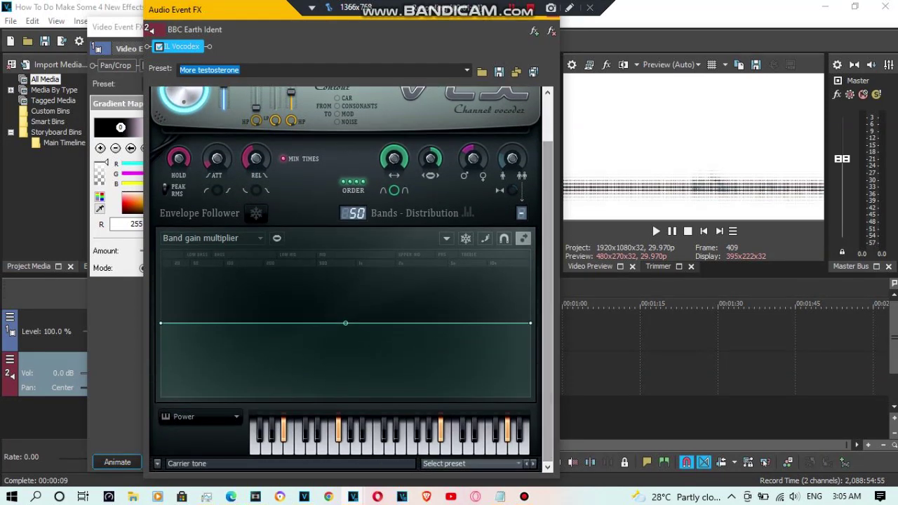
left_click_drag(240, 70, 179, 70)
left_click(240, 70)
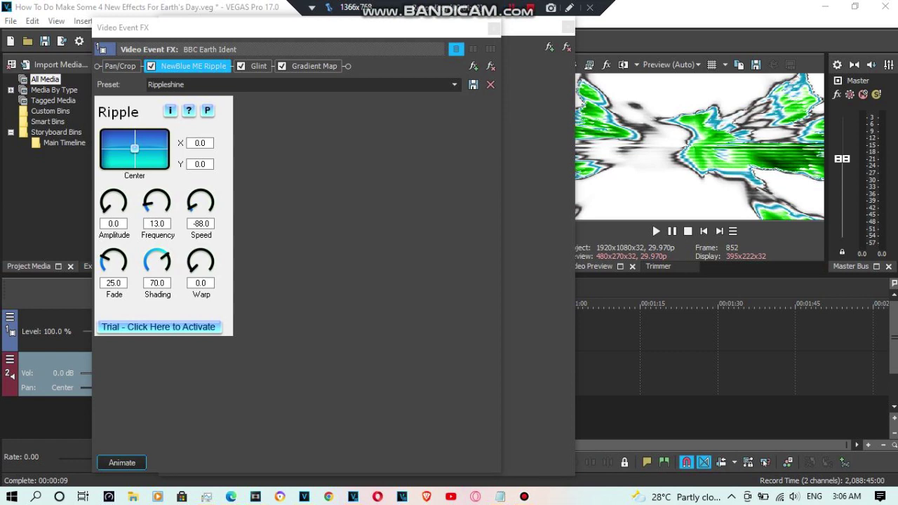
- Review the Glint settings and step through all control point colours of the SpaceEarthRippleshine Gradient Map
left_click(258, 66)
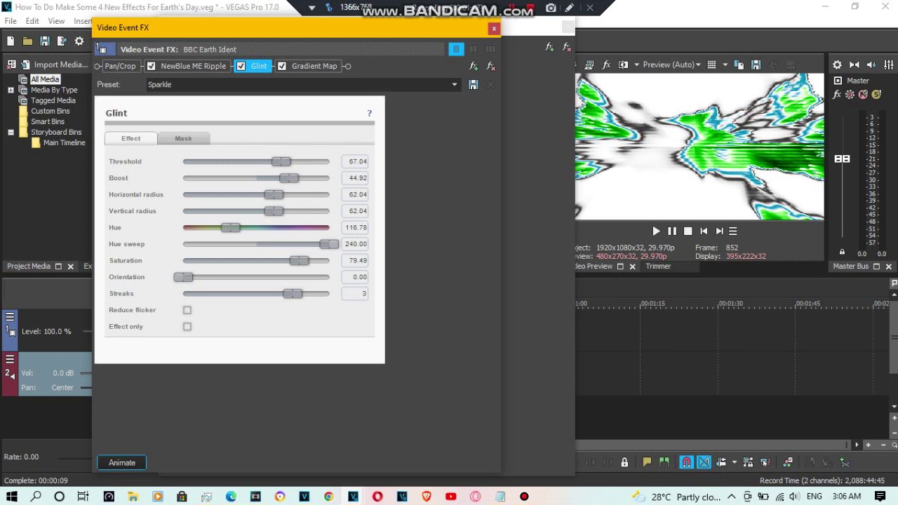
left_click(314, 65)
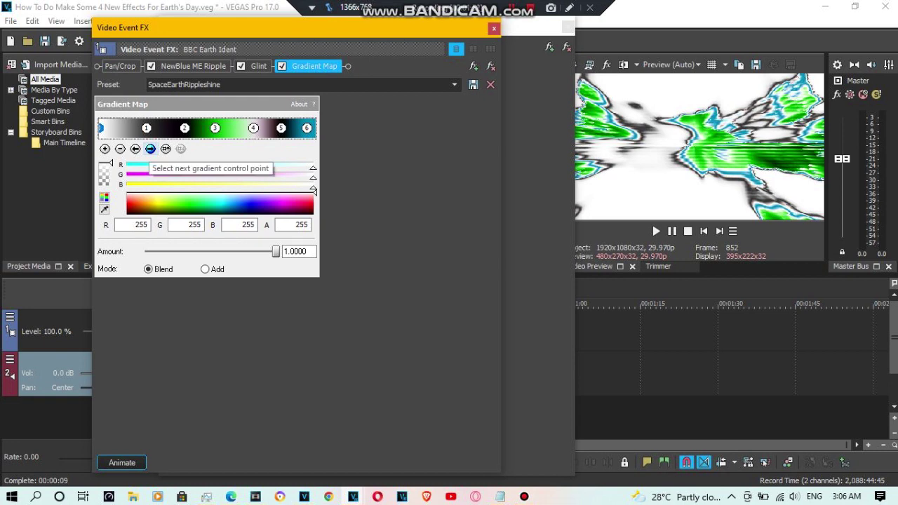
left_click(150, 148)
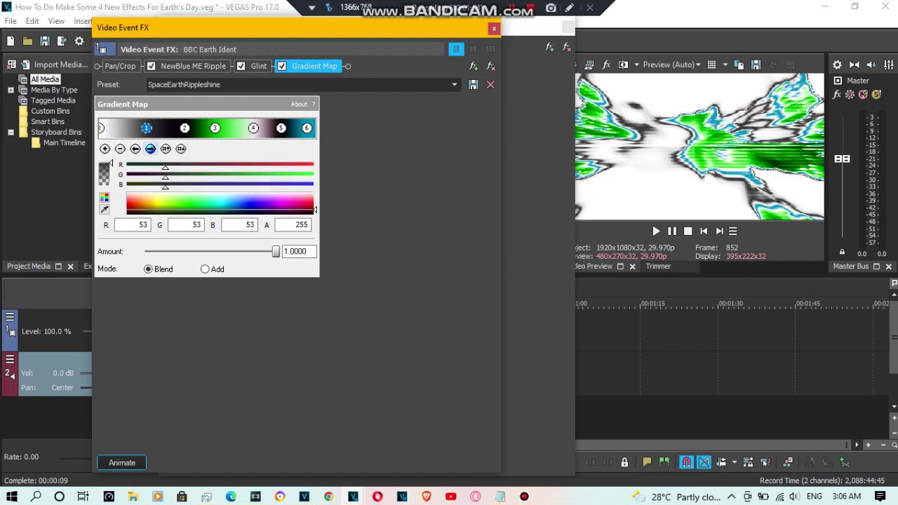
left_click(150, 149)
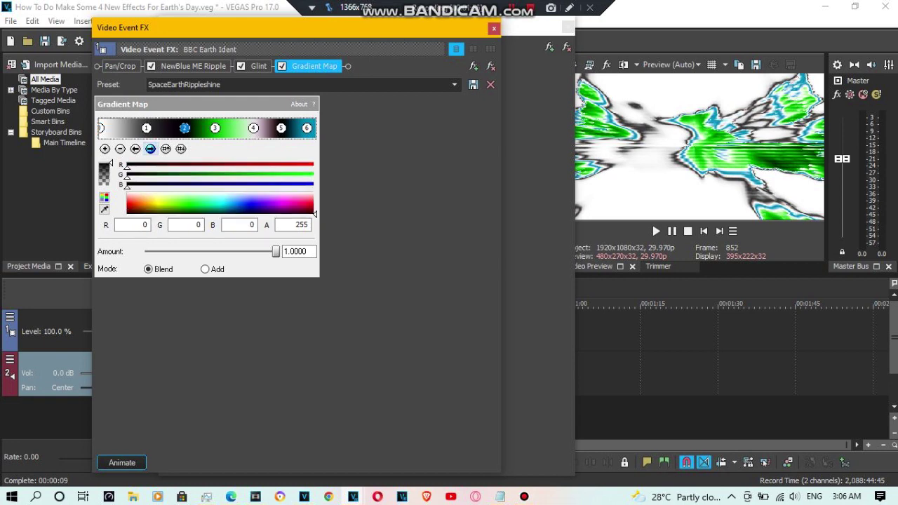
left_click(150, 149)
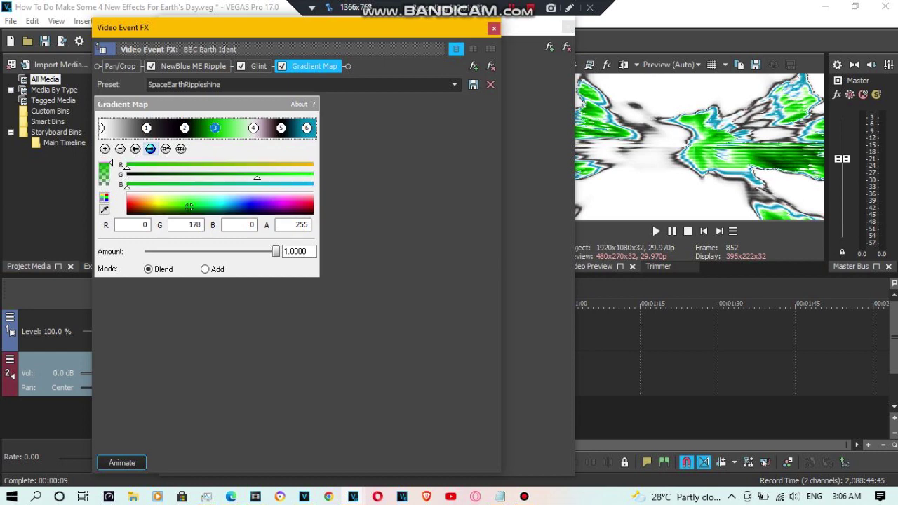
left_click(150, 148)
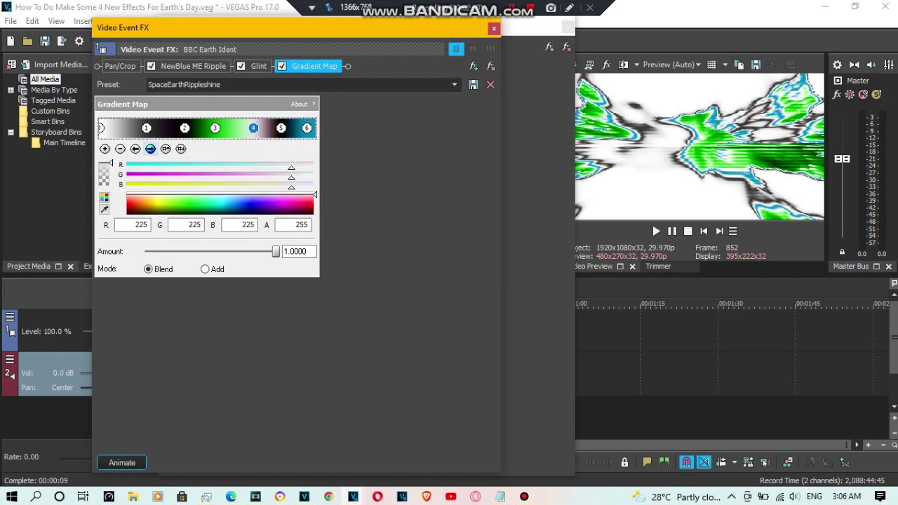
left_click(150, 148)
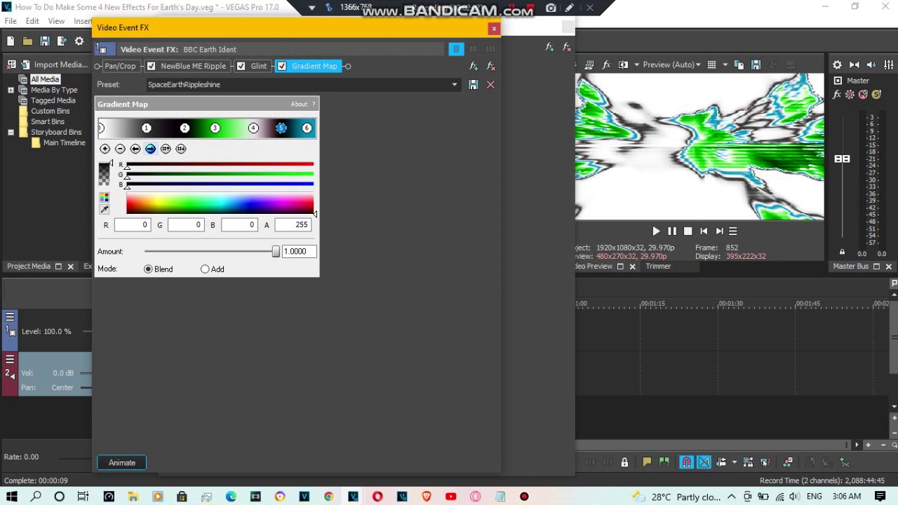
left_click(150, 149)
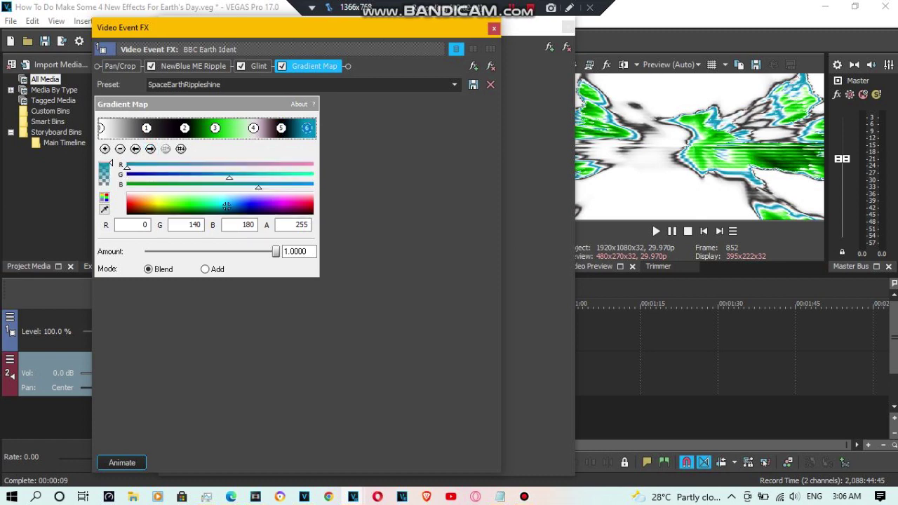
- Examine the audio event's Chorus settings and its IL Vocodex settings down to the carrier keyboard
left_click(536, 26)
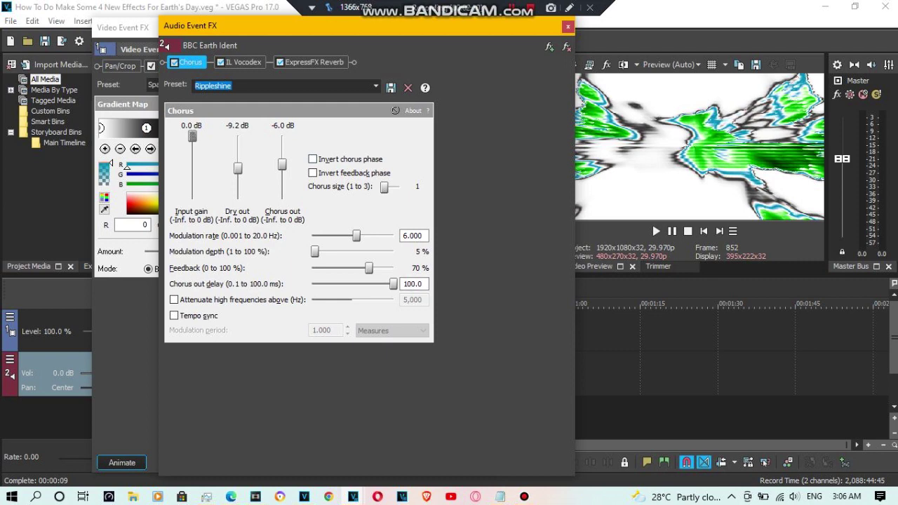
left_click(243, 62)
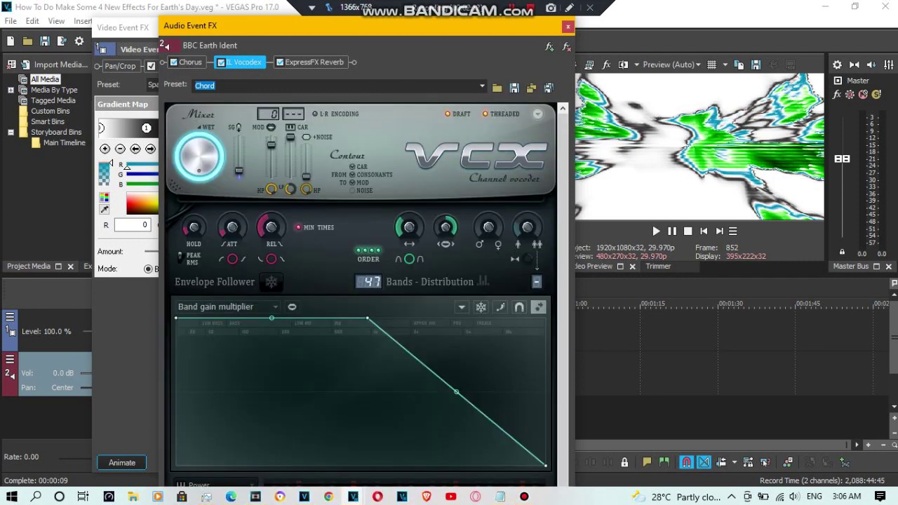
mouse_move(366, 24)
left_mouse_down()
mouse_move(369, 53)
mouse_move(366, 11)
left_mouse_up()
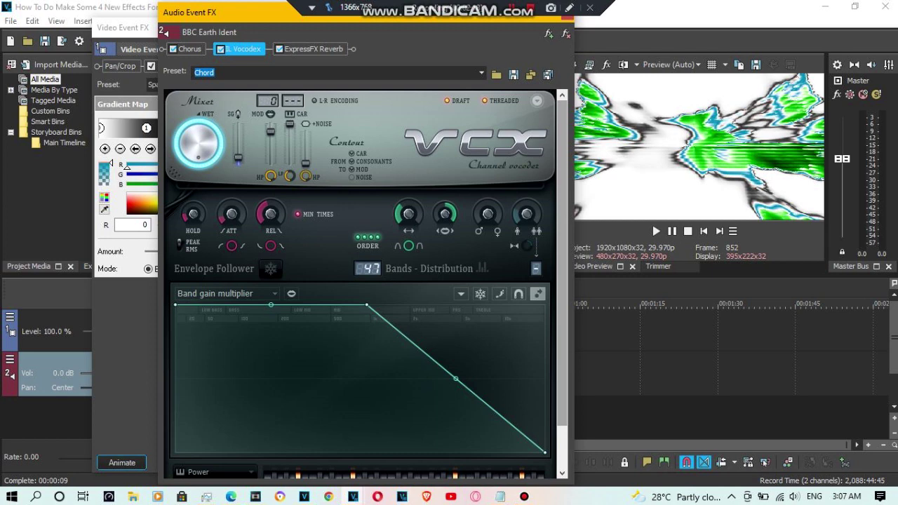
scroll(360, 281, "down", 2)
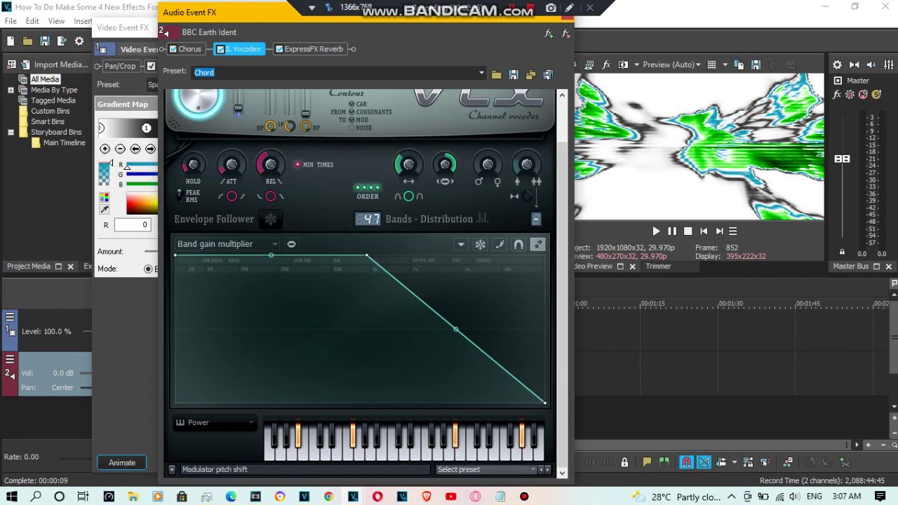
scroll(361, 280, "up", 1)
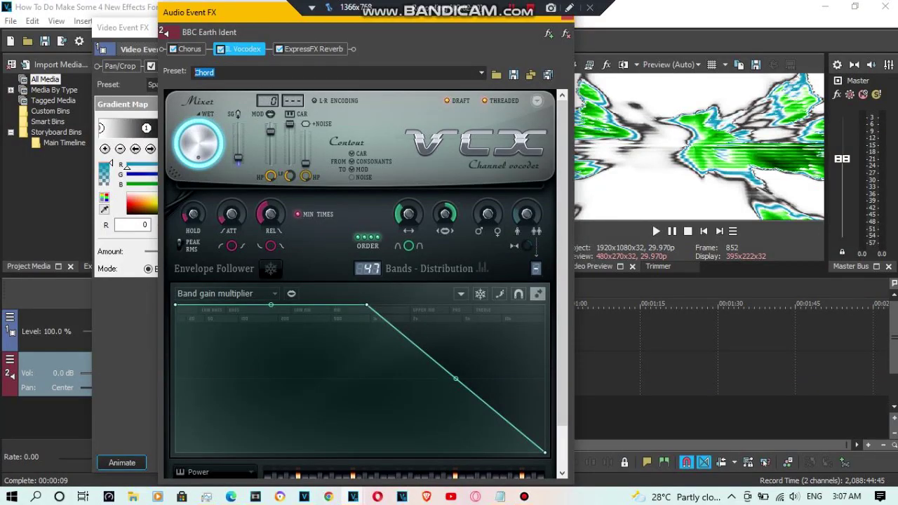
- Apply the [Sys] Indoor olympic-size pool preset to the audio event's ExpressFX Reverb
left_click(313, 50)
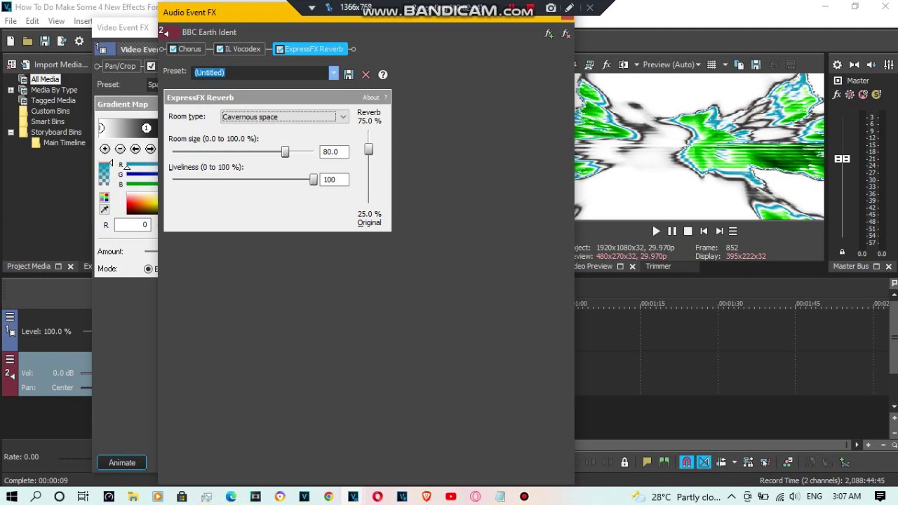
left_click(333, 73)
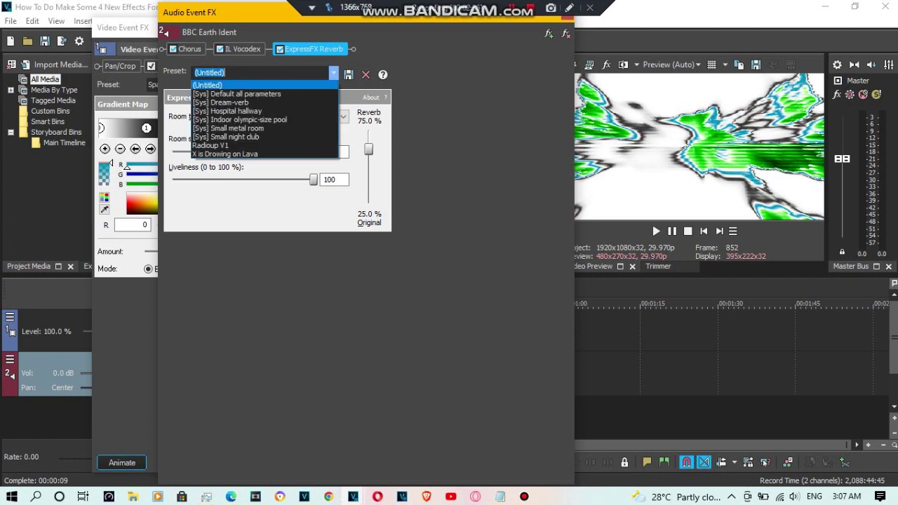
key("Down")
key("Down")
key("Down")
key("Down")
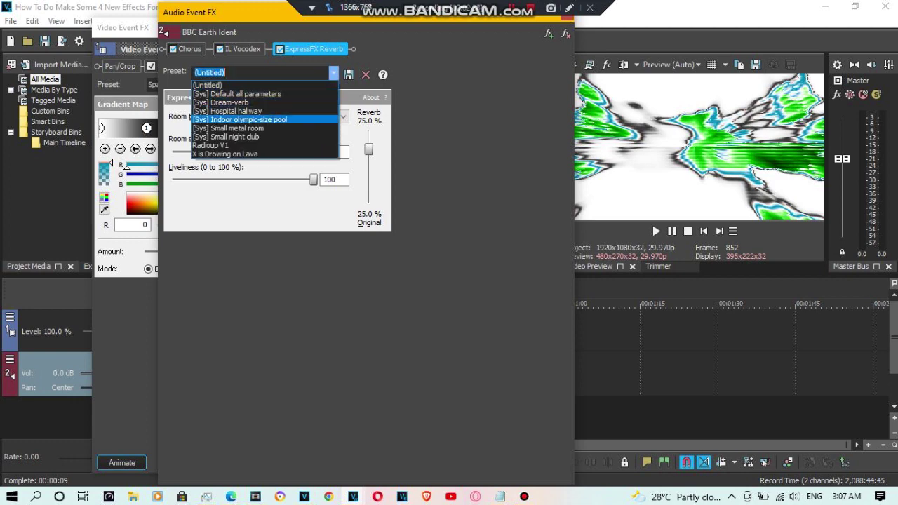
key("Return")
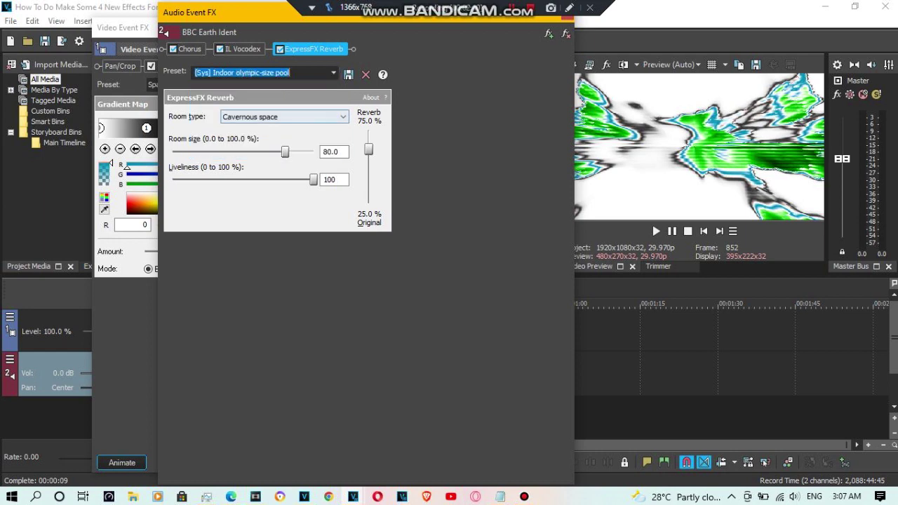
left_click_drag(290, 72, 194, 73)
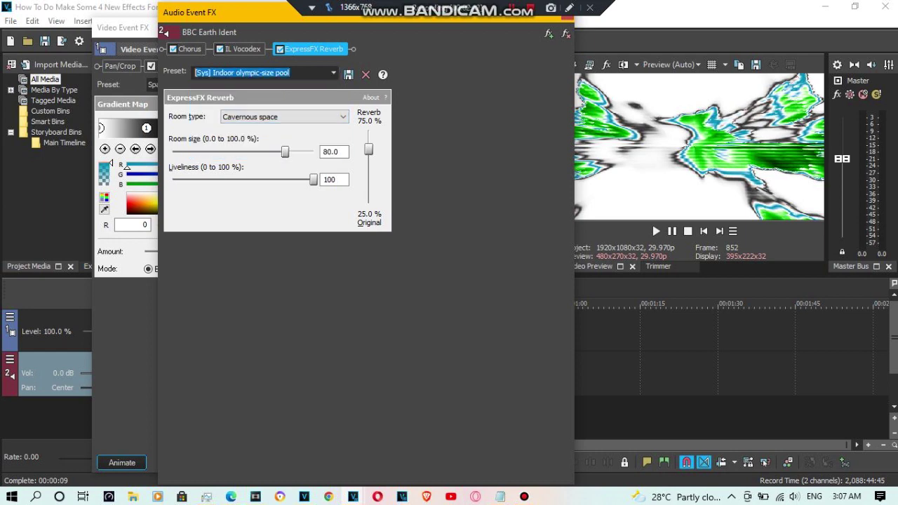
left_click(261, 73)
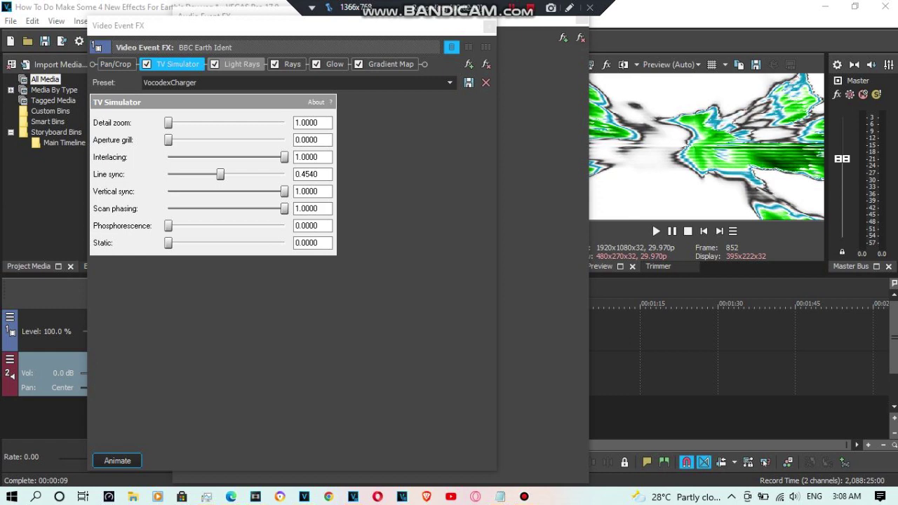
- Review the Light Rays, Rays and Glow settings of the VocodexCharger video effect
left_click(242, 64)
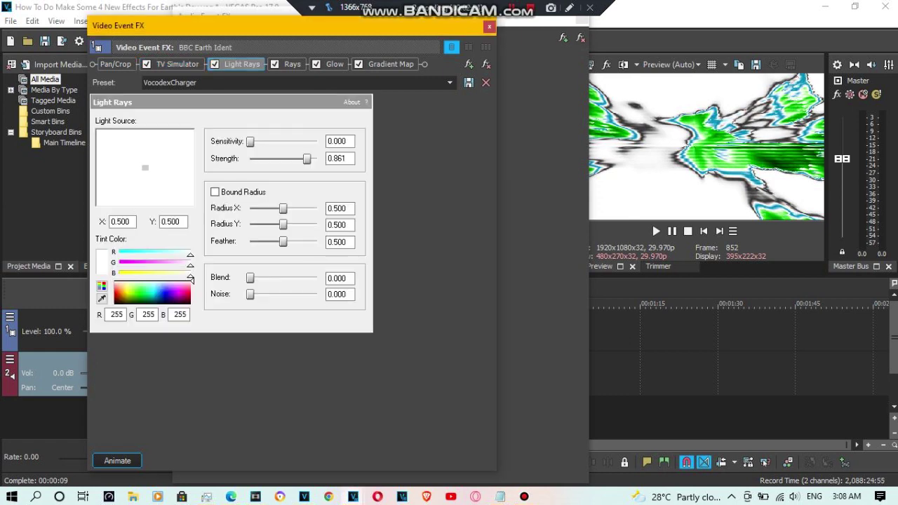
left_click(290, 64)
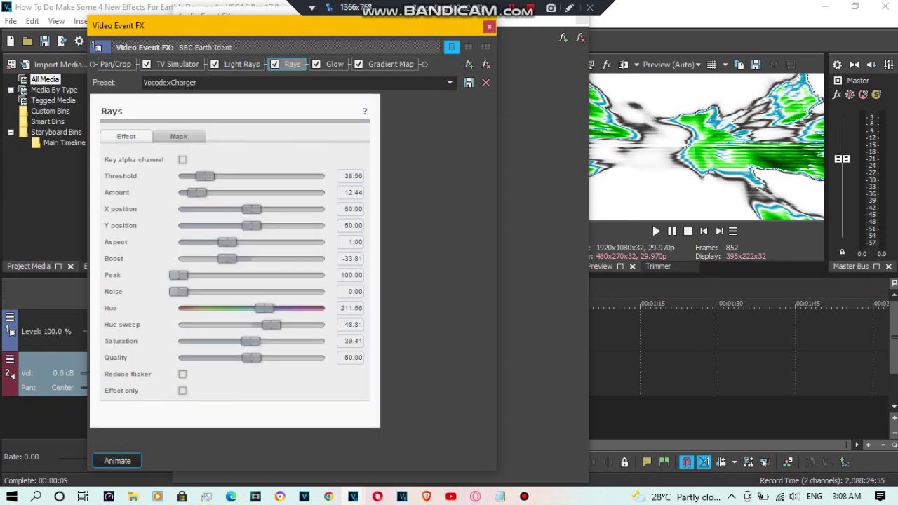
left_click(333, 65)
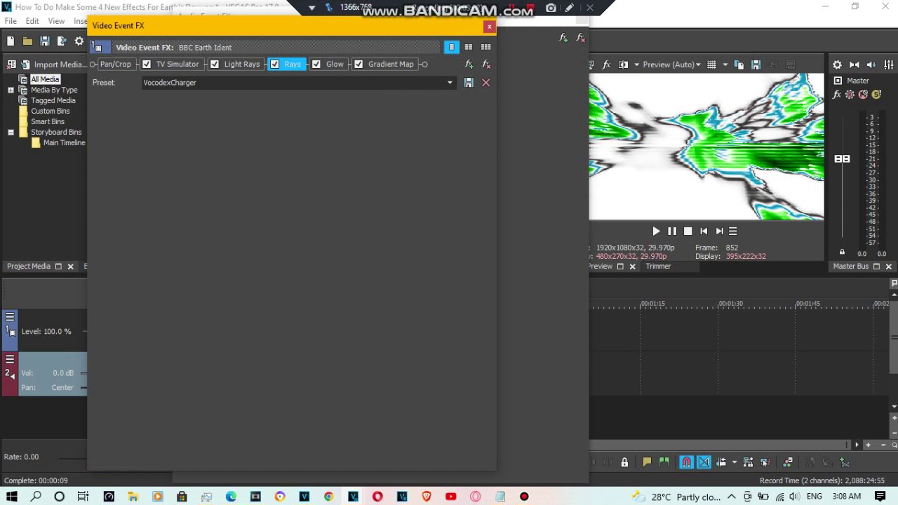
left_click(335, 63)
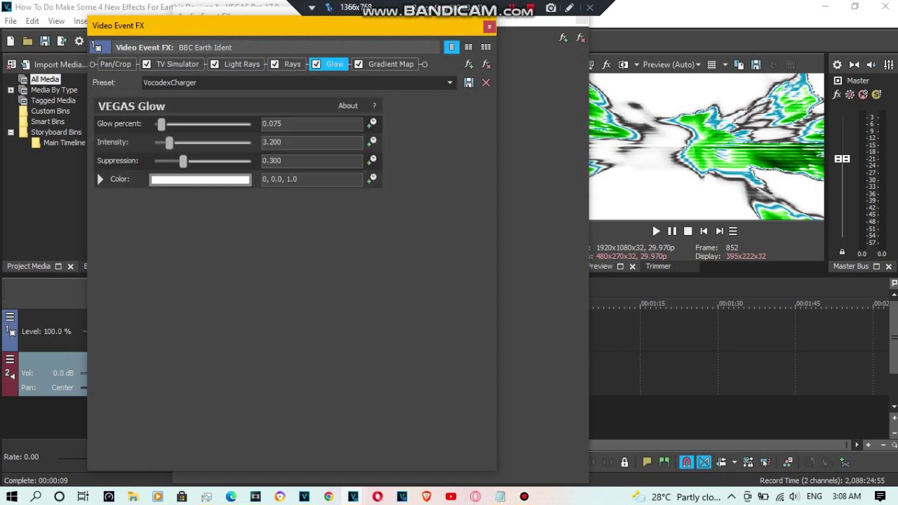
- Step through all control point colours of the VocodexSpaceEarthCharger Gradient Map, and close the video effect chain
left_click(391, 64)
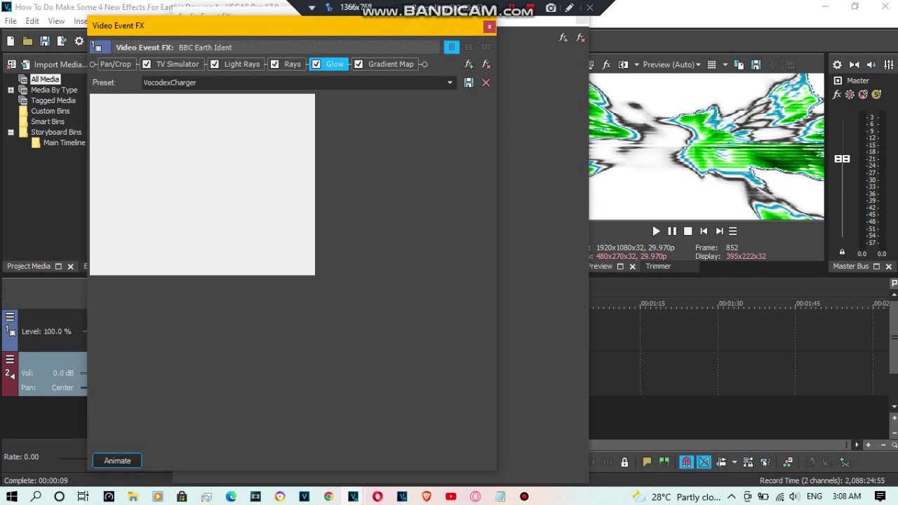
left_click(390, 63)
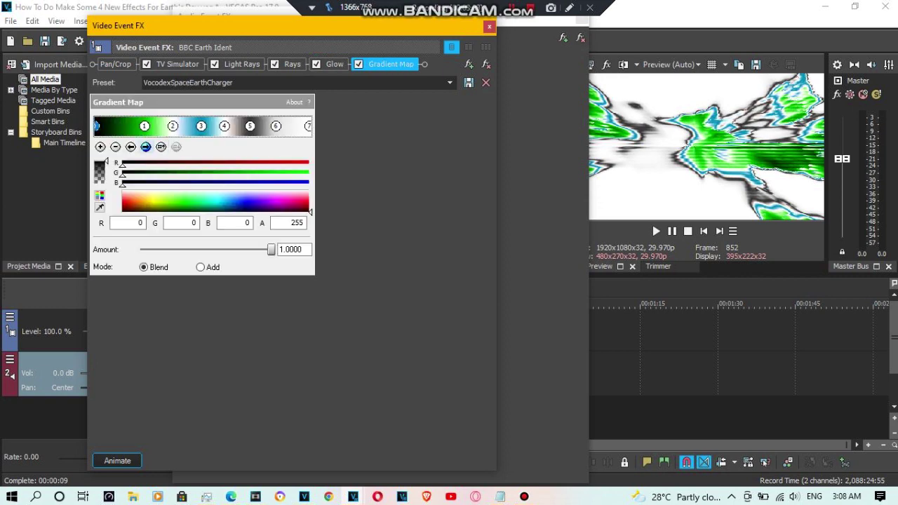
left_click(146, 146)
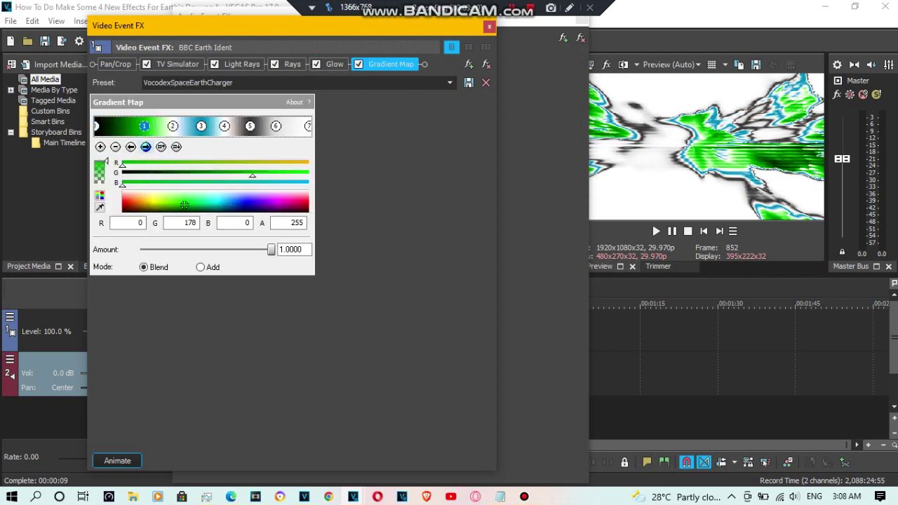
left_click(145, 146)
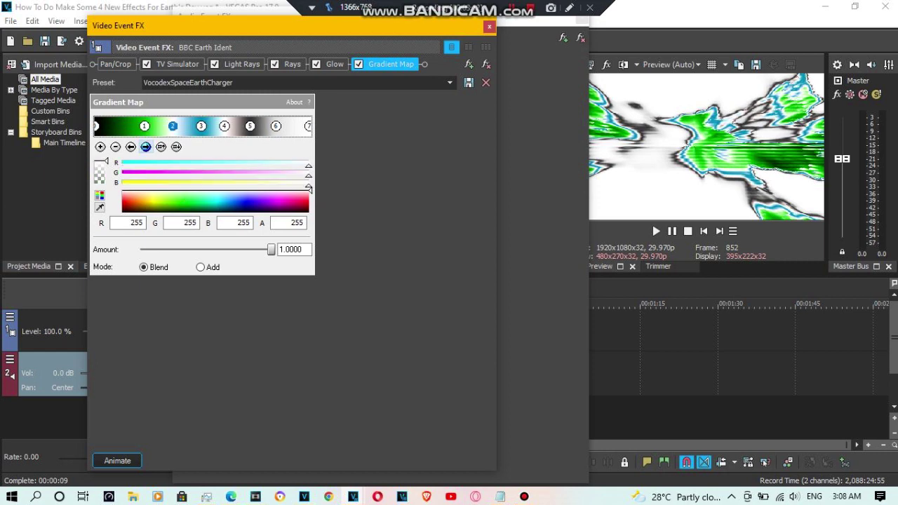
left_click(146, 146)
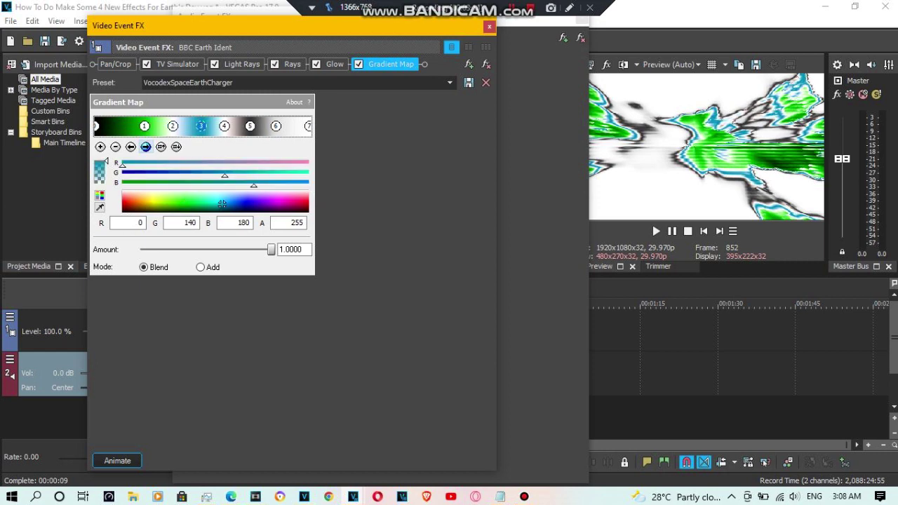
left_click(146, 146)
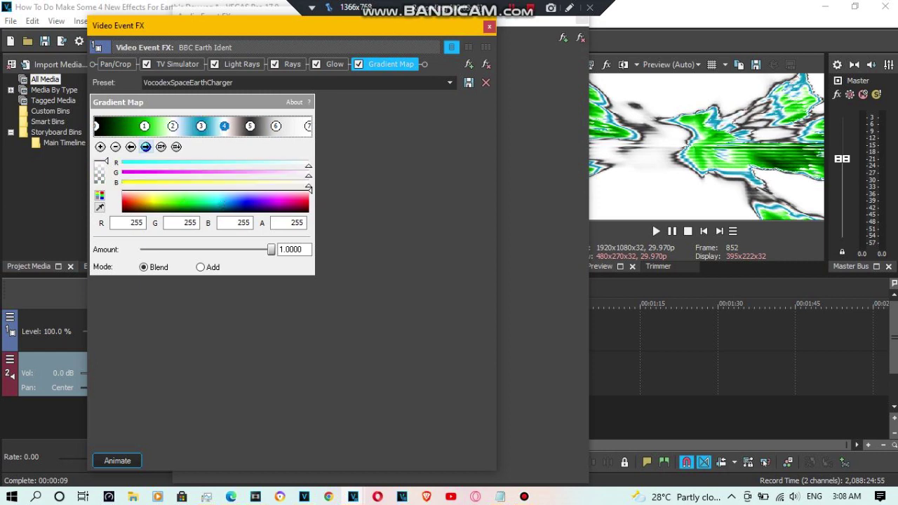
left_click(145, 146)
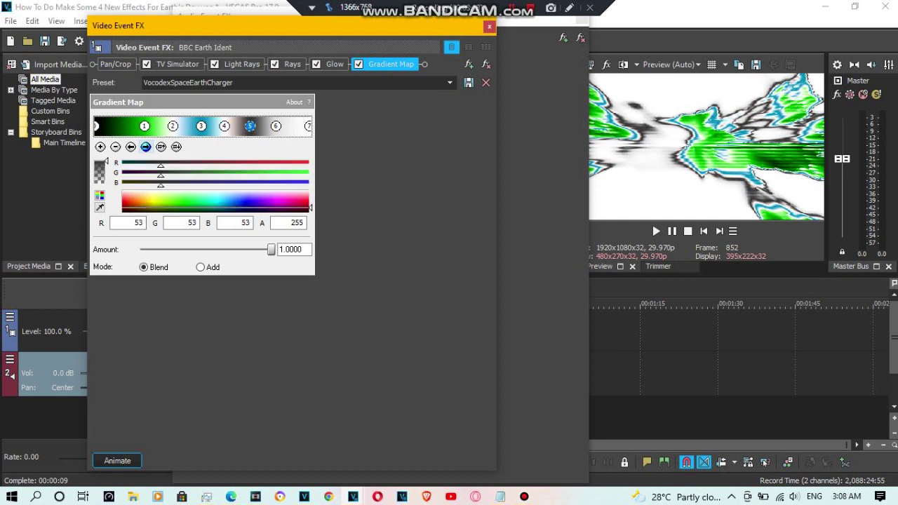
left_click(145, 146)
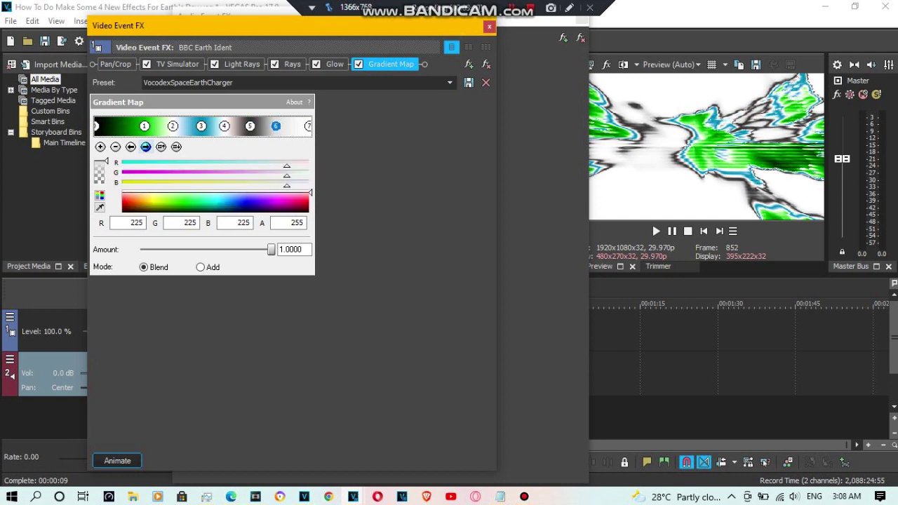
left_click(146, 147)
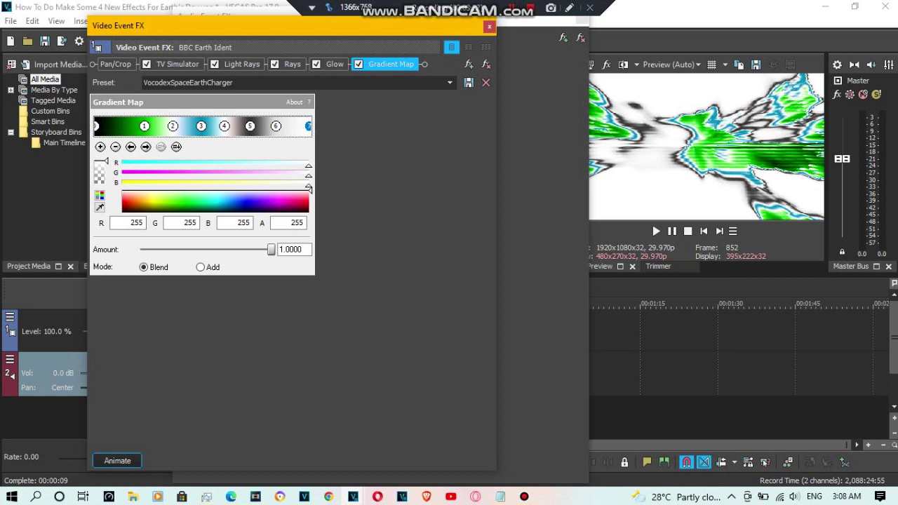
left_click(489, 27)
key("ctrl+s")
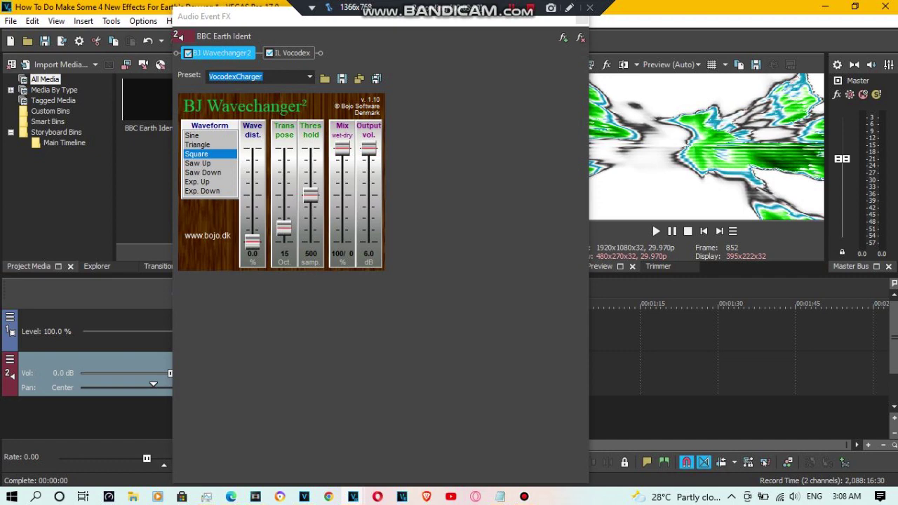
- Examine the VocodexCharger IL Vocodex settings from the mixer down to the carrier keyboard, and close the audio effect chain
left_click(292, 53)
left_click_drag(278, 12, 293, 26)
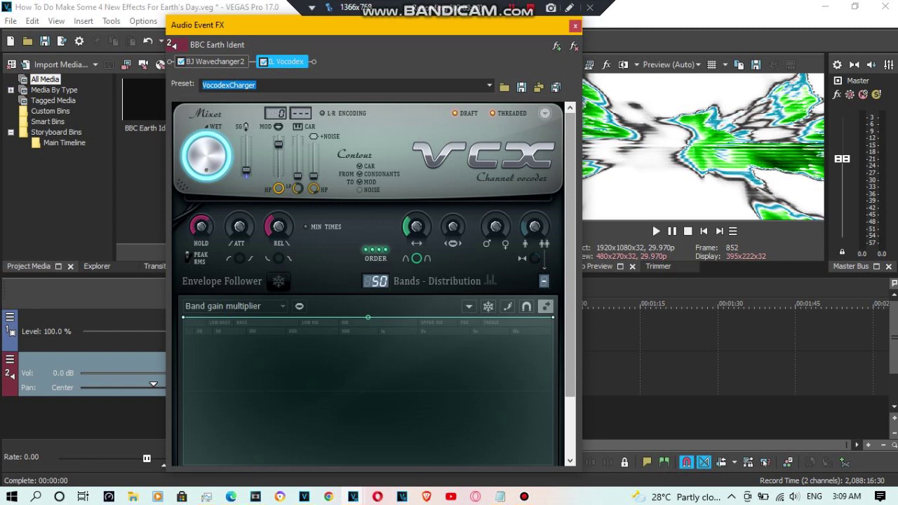
scroll(374, 283, "down", 3)
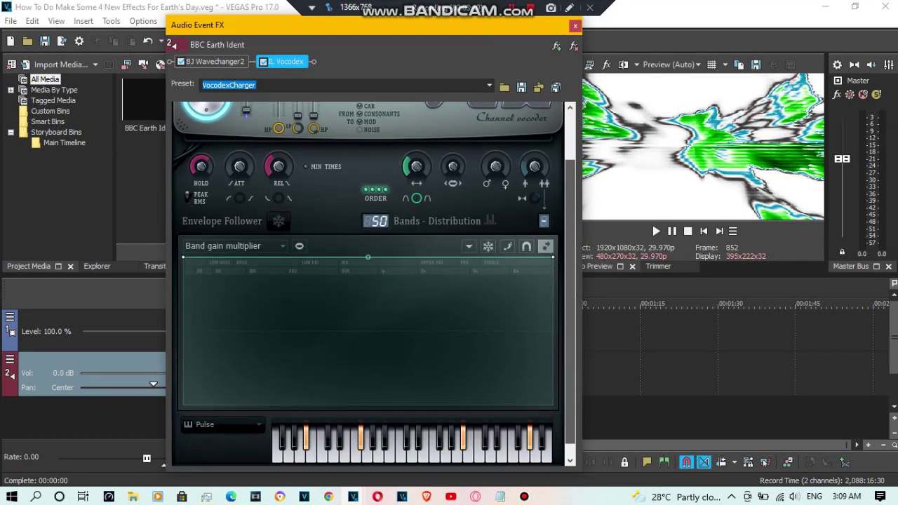
scroll(373, 284, "down", 1)
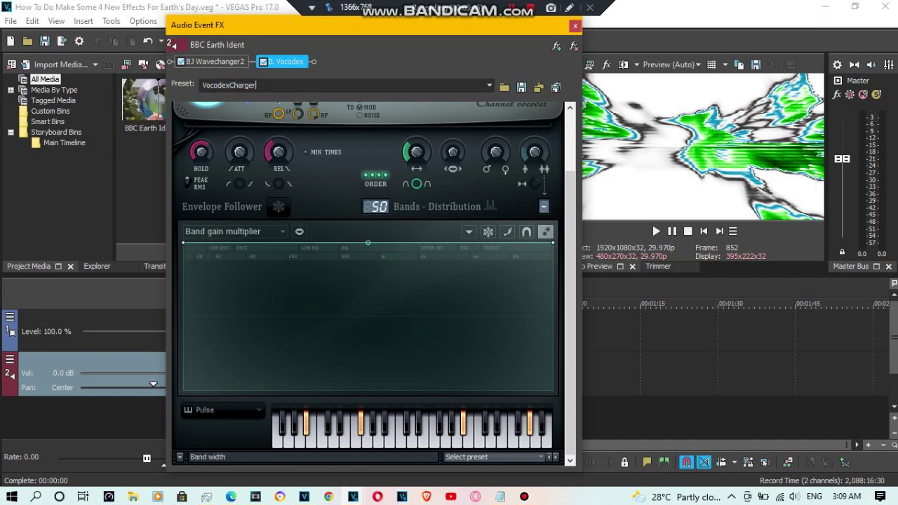
scroll(374, 283, "up", 4)
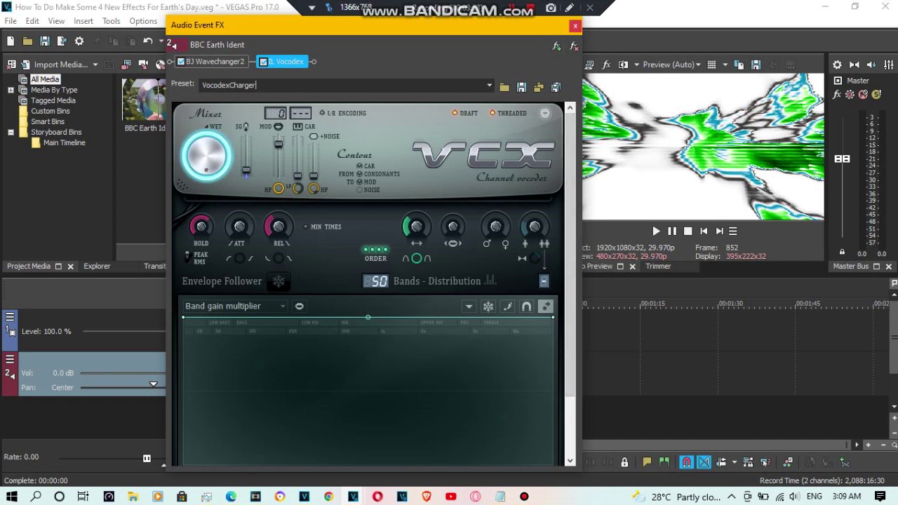
left_click(575, 26)
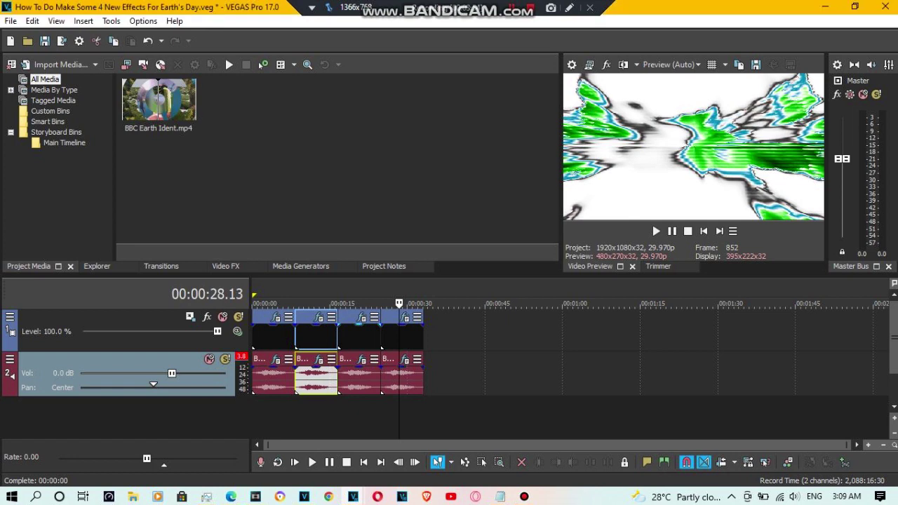
- Select the time range spanning all four clips and play it from the start
double_click(338, 417)
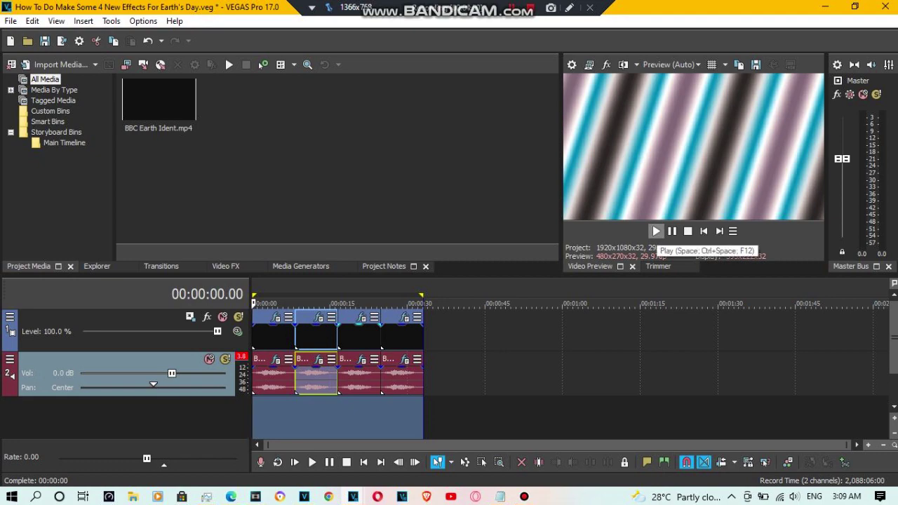
left_click(656, 231)
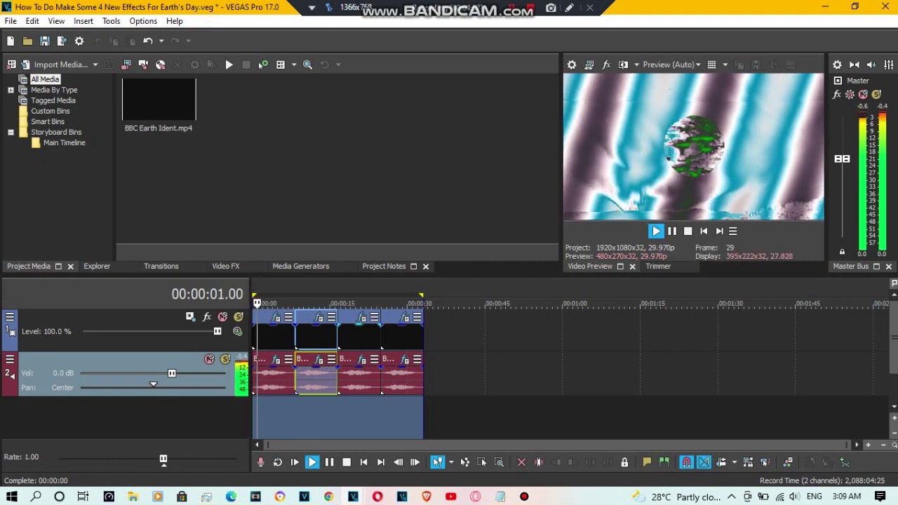